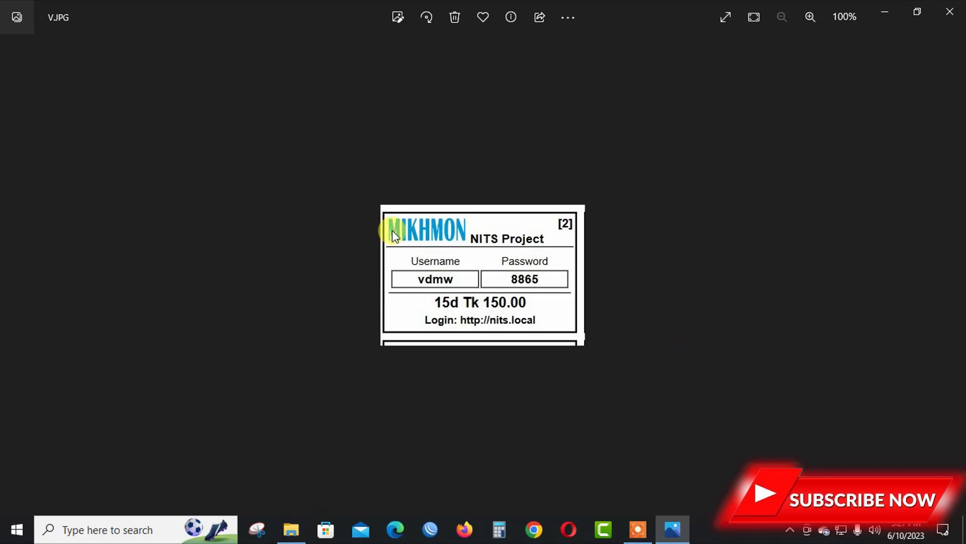
Step: Examine the voucher image V.JPG and the dashboard image mikhmonv3.png up close, closing each viewer and the folder
scroll(393, 229, "up", 4)
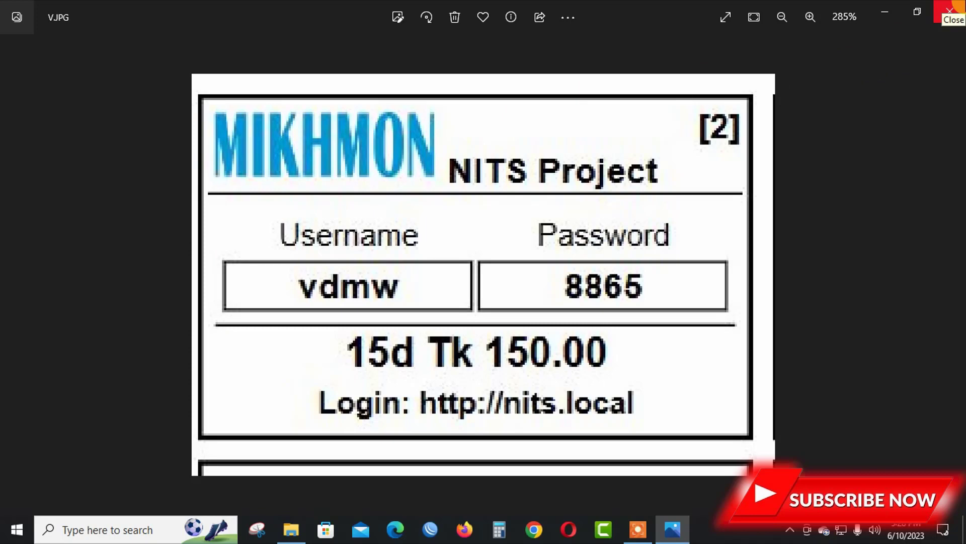
left_click(953, 10)
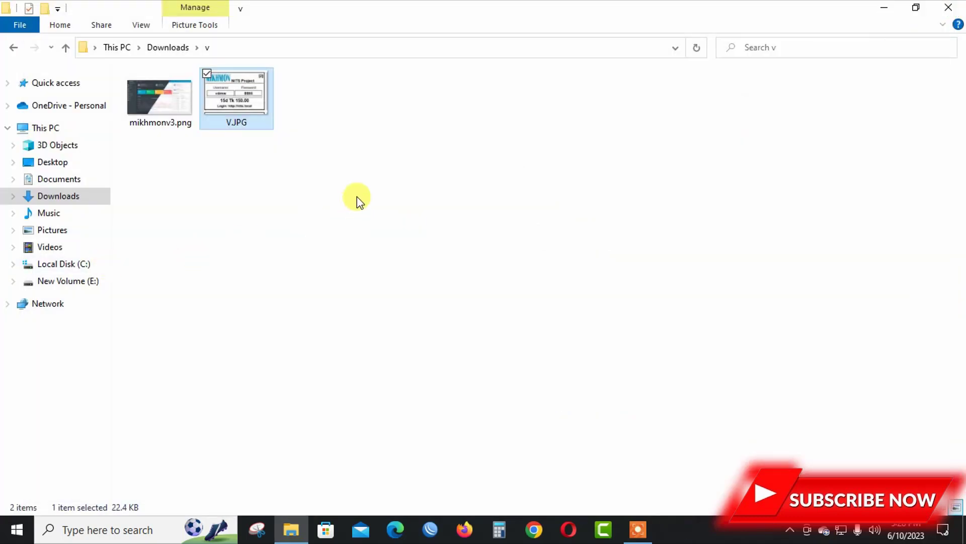
left_click(166, 103)
double_click(166, 103)
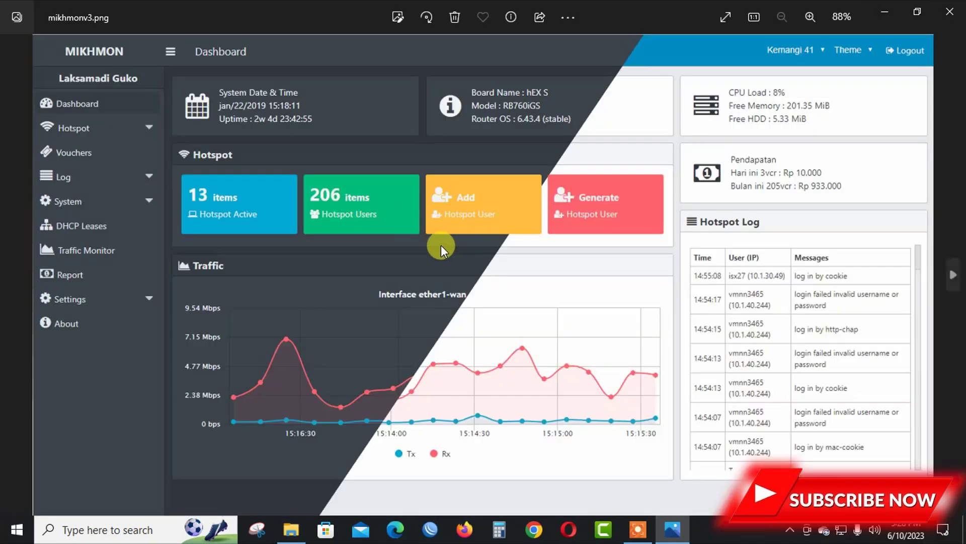
scroll(192, 227, "up", 2)
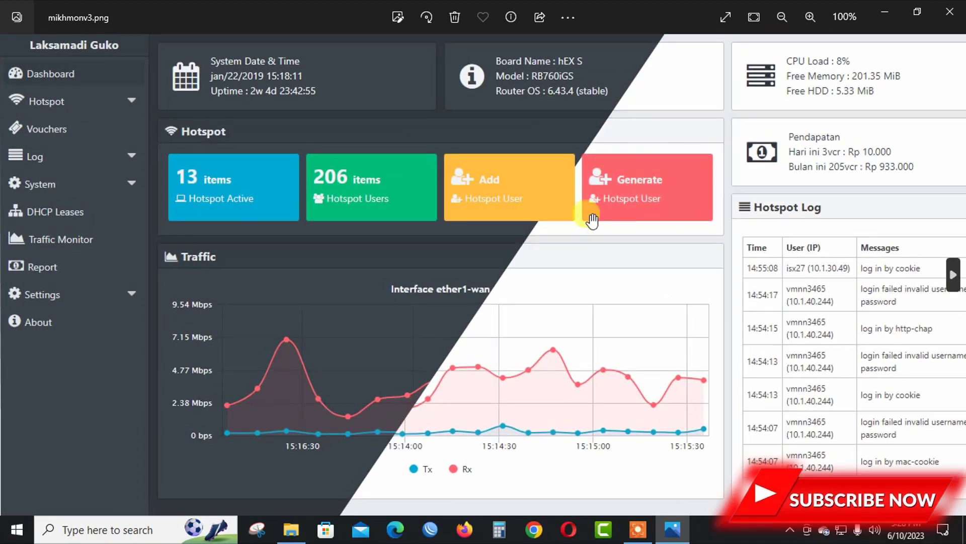
scroll(568, 219, "up", 3)
scroll(567, 217, "down", 4)
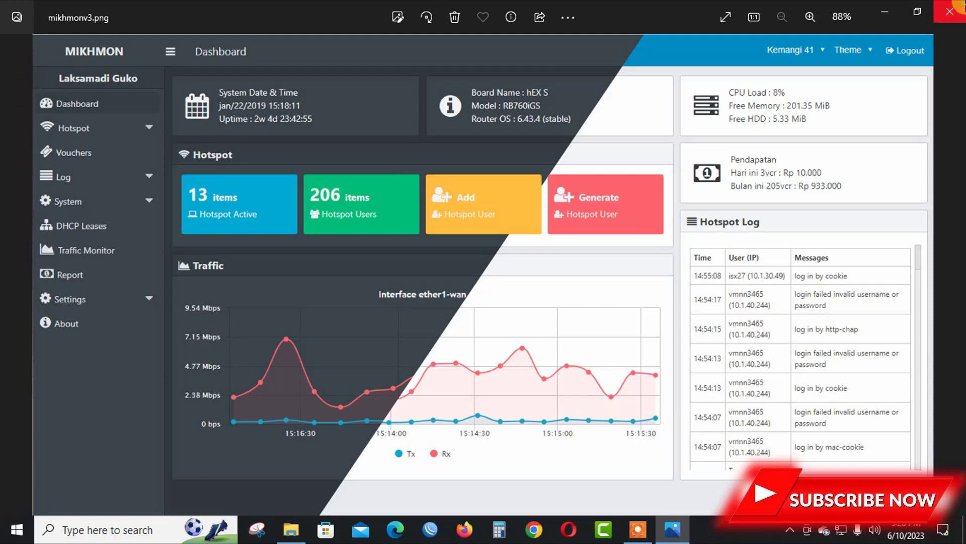
left_click(949, 11)
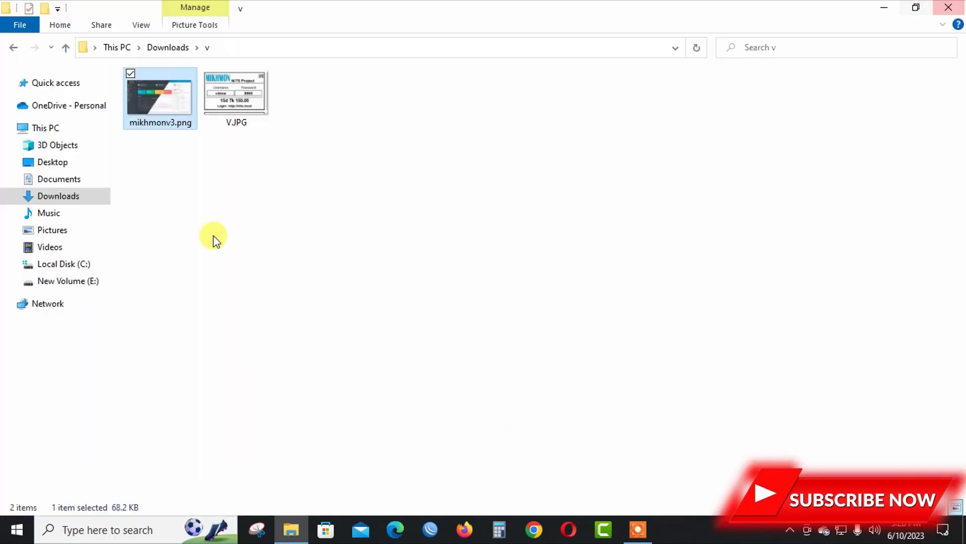
left_click(948, 7)
Step: Switch to Chrome, open a browser profile and load google.com
left_click(544, 533)
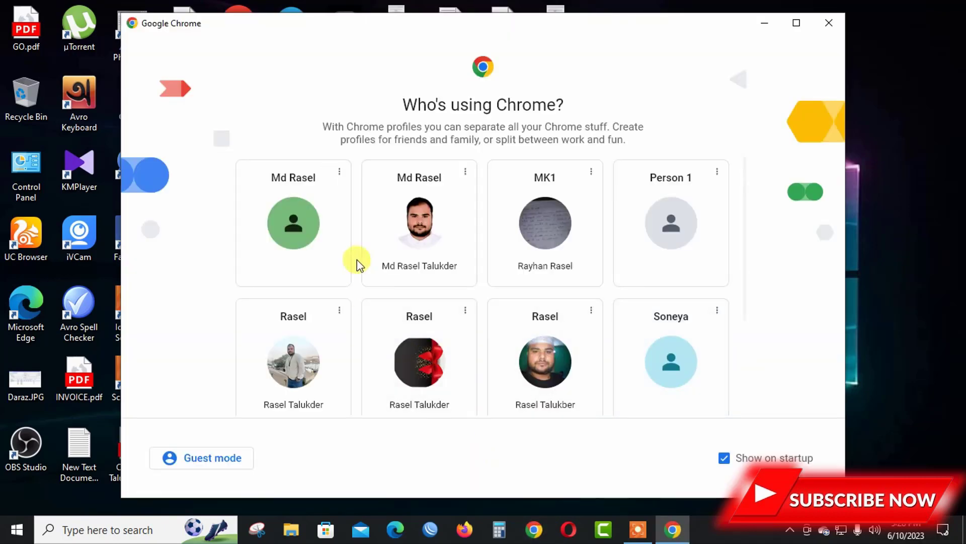
left_click(319, 235)
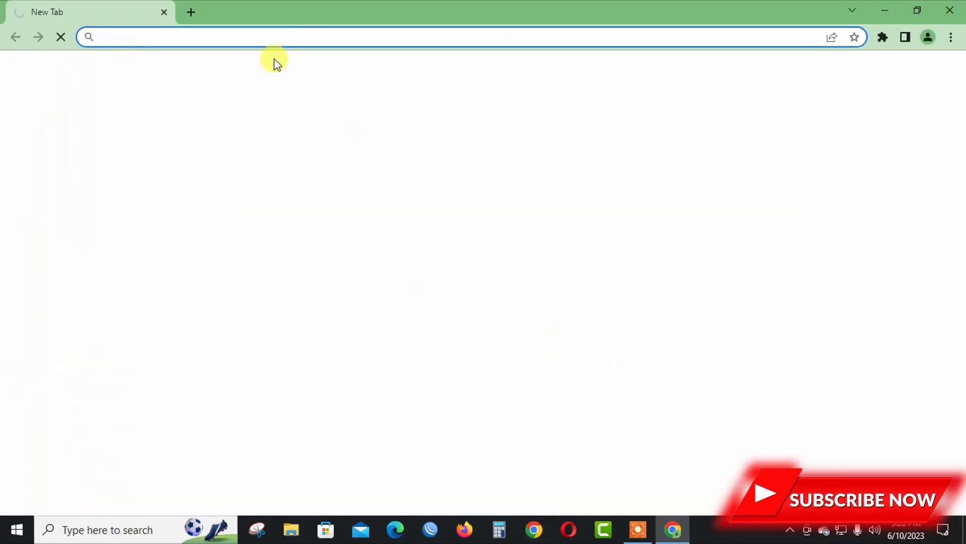
type("g")
key("Return")
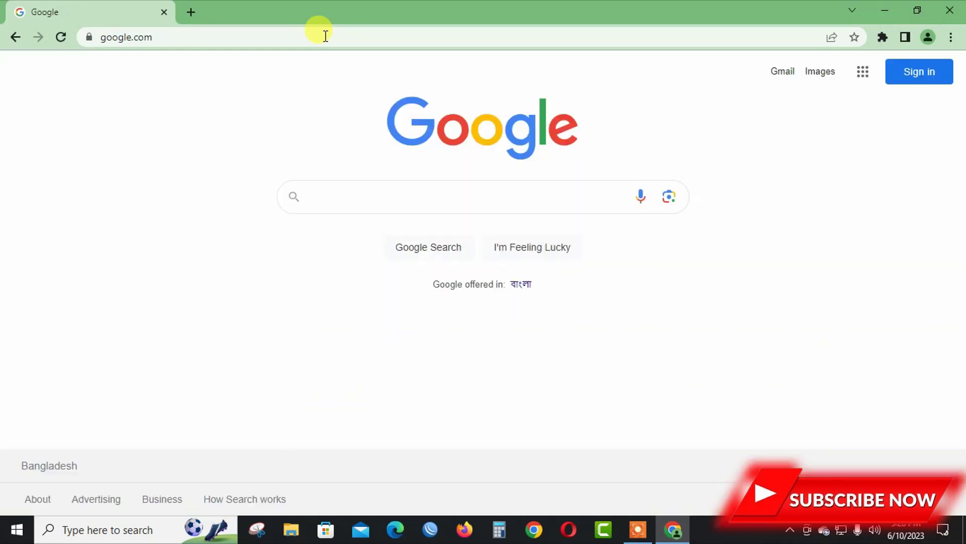
Step: Search Google for Mikhmon and open the Laksa19 MIKHMON : Mikrotik Hotspot Monitor result
type("Mikh")
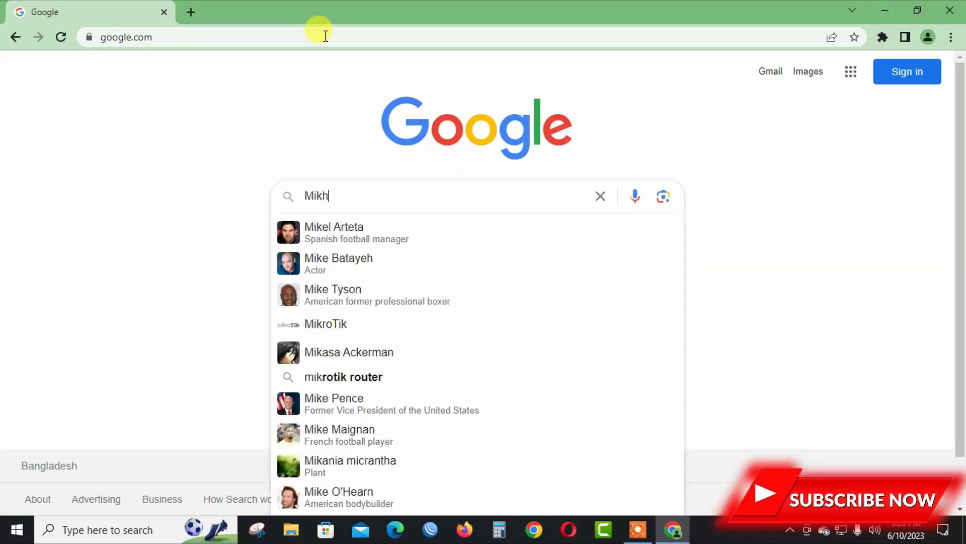
type("mon")
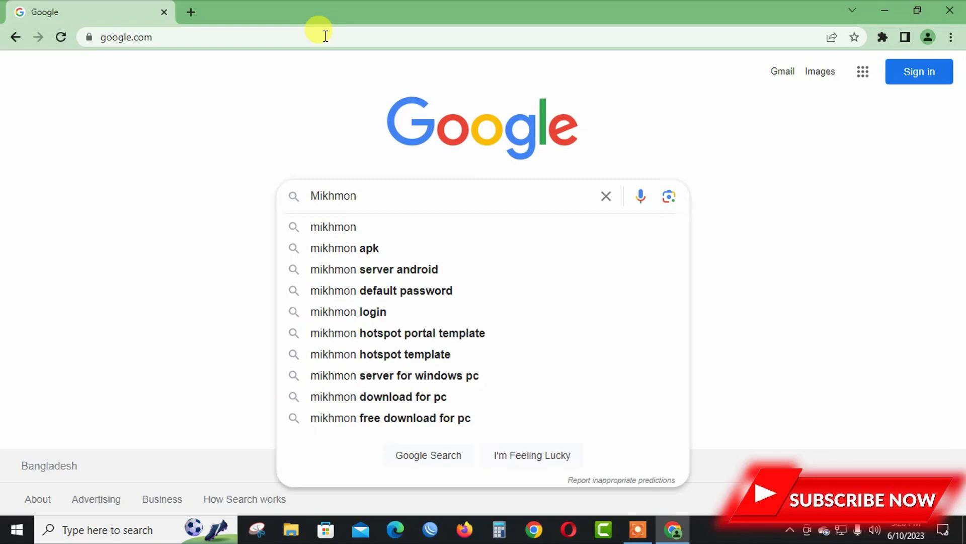
key("Return")
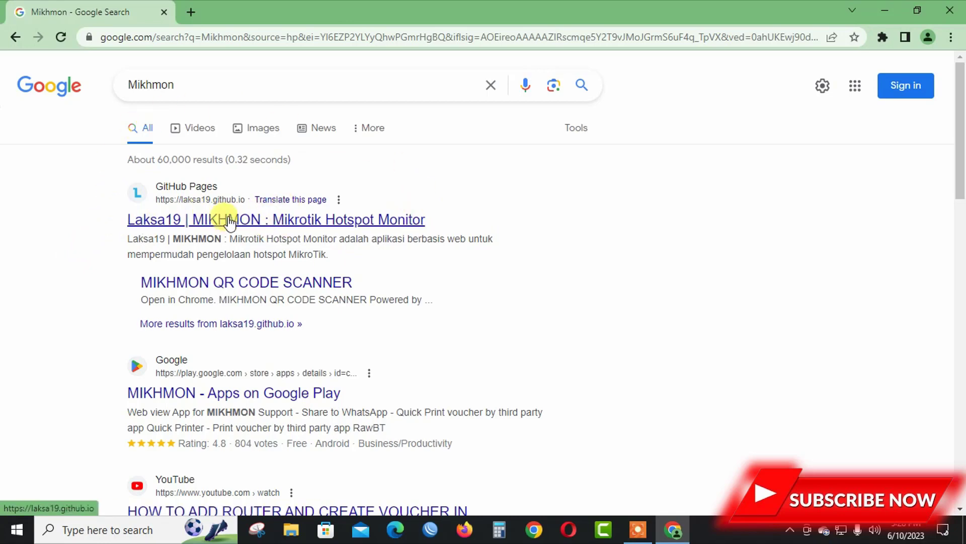
left_click(197, 222)
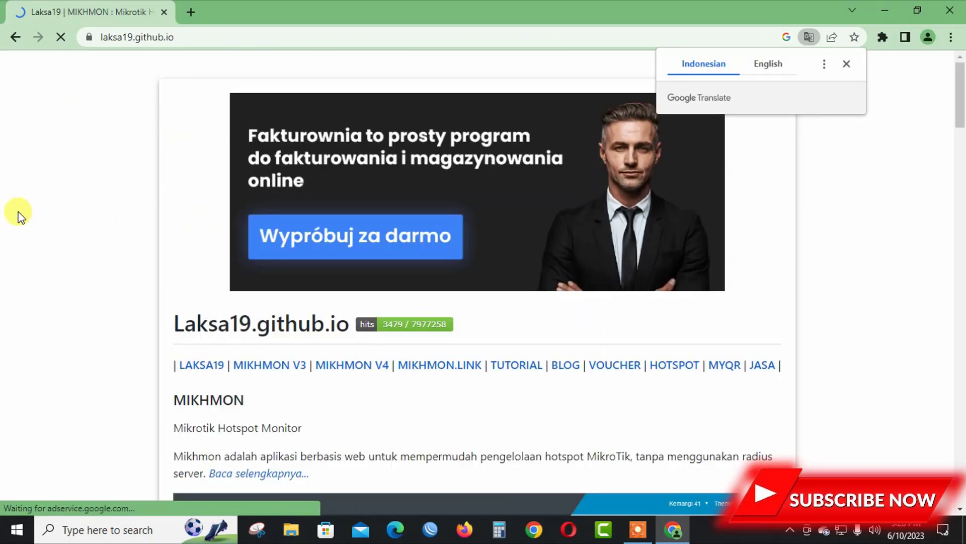
Step: Examine the MIKHMON overview, dashboard preview and version links on the laksa19.github.io home page
scroll(30, 215, "down", 4)
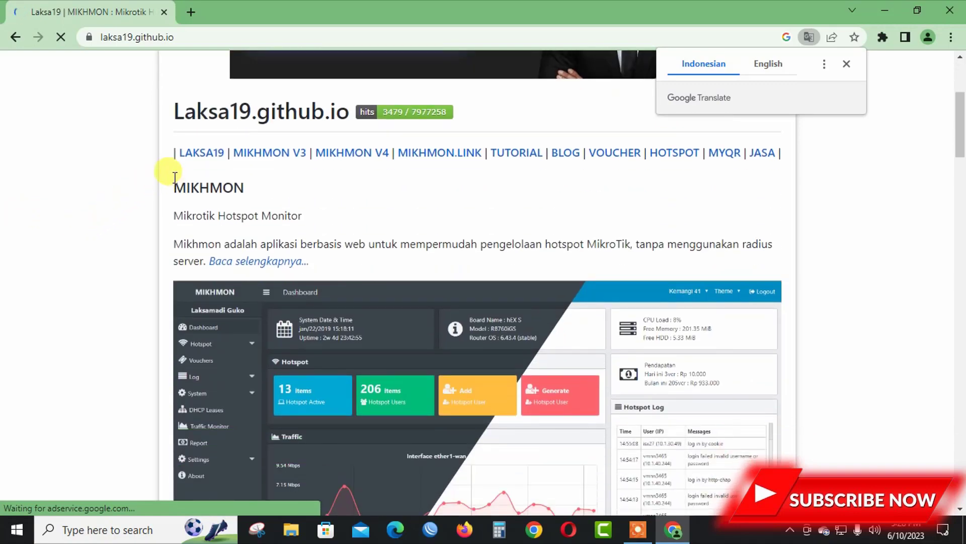
scroll(173, 221, "down", 4)
scroll(222, 220, "up", 4)
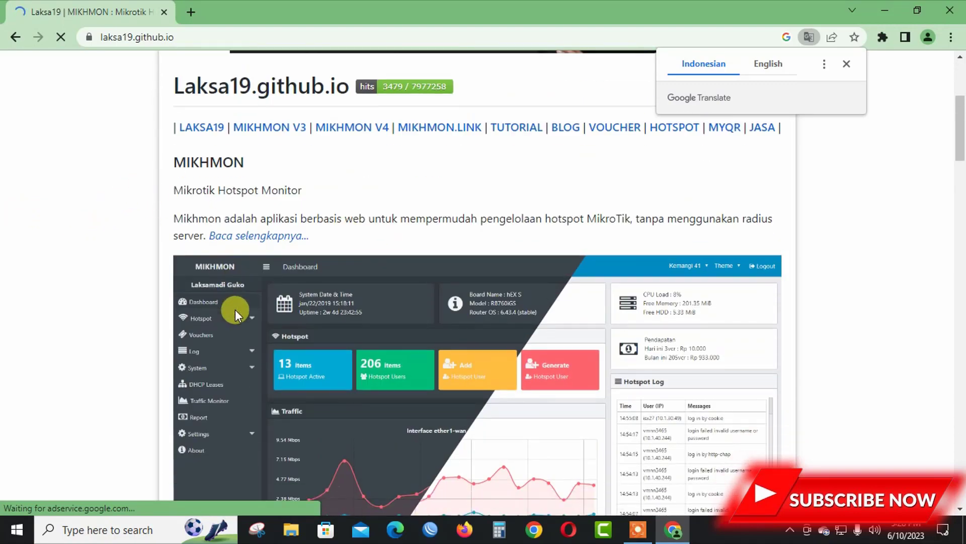
scroll(237, 312, "down", 4)
scroll(307, 336, "down", 3)
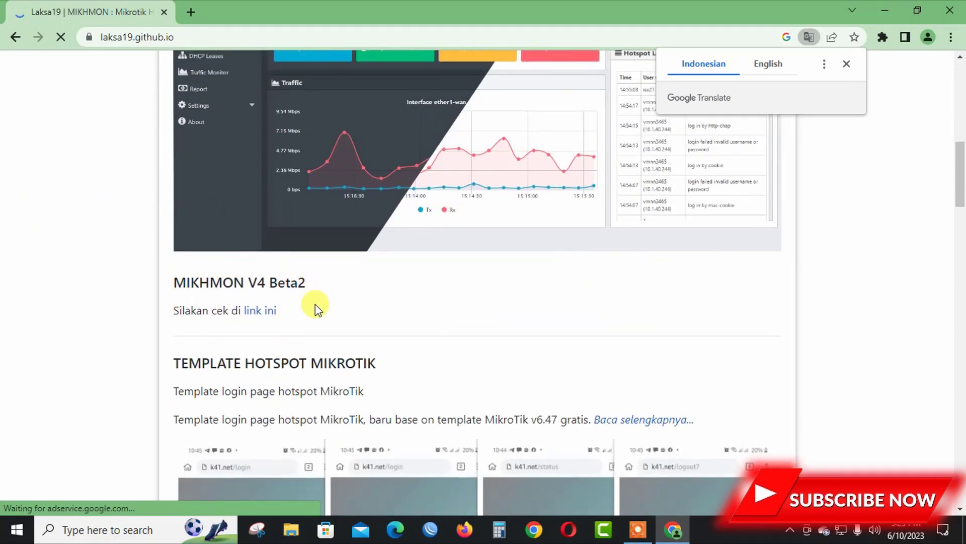
scroll(195, 312, "up", 5)
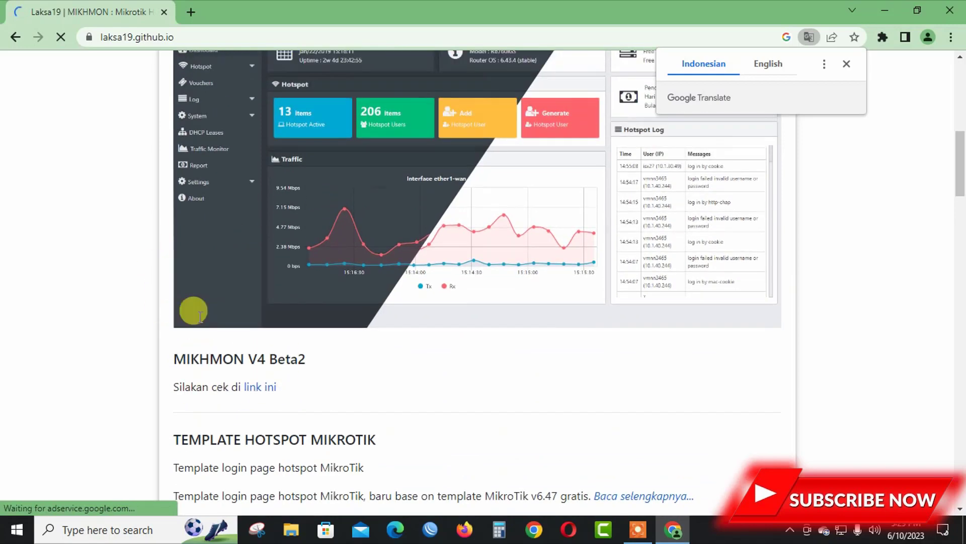
scroll(104, 326, "up", 1)
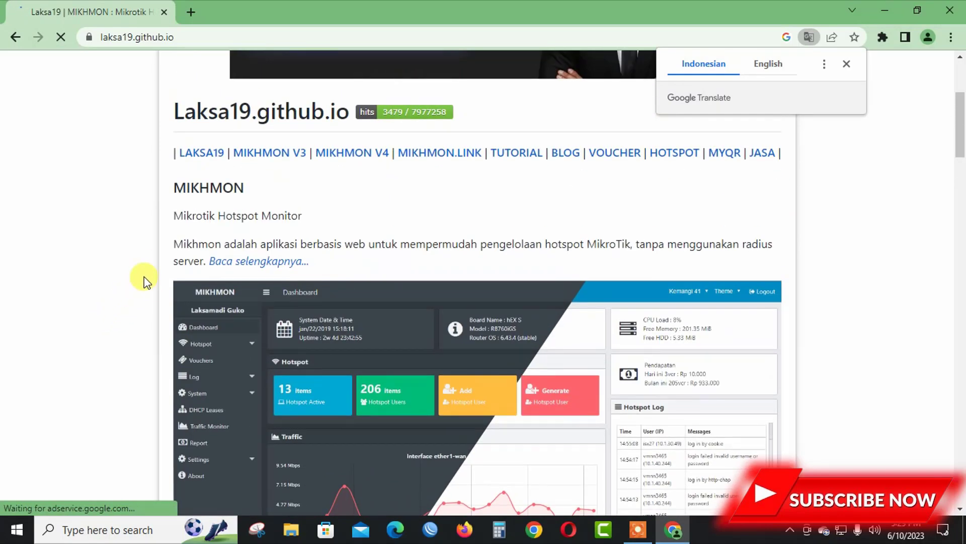
left_click(273, 155)
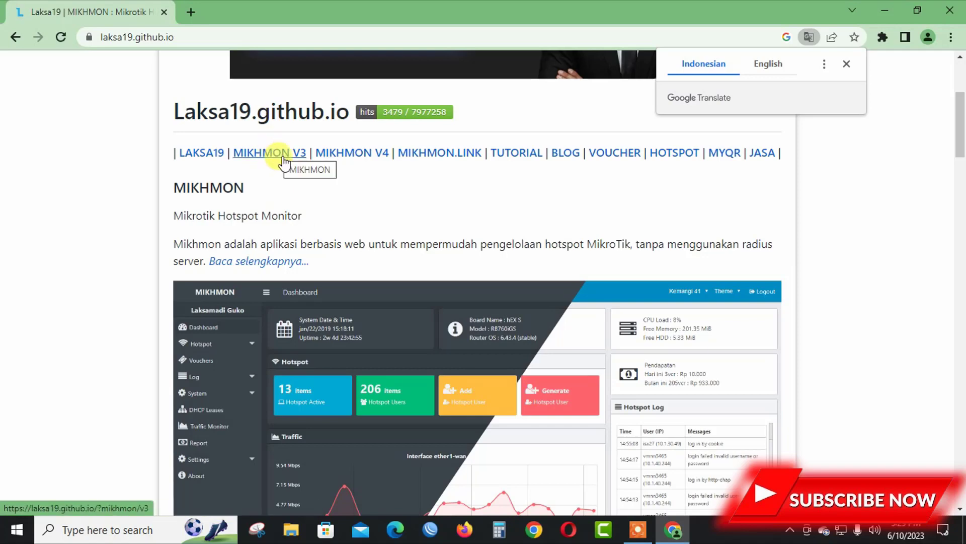
left_click(648, 529)
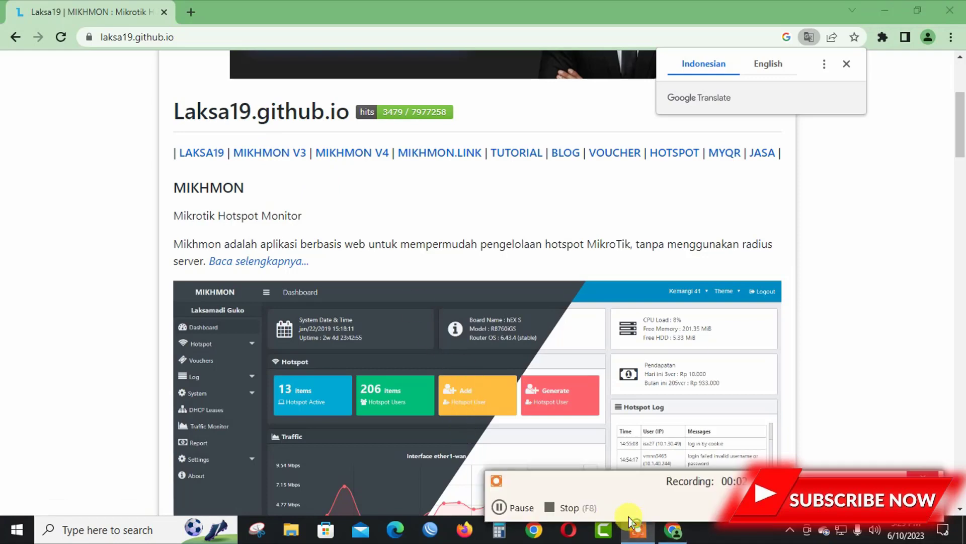
left_click(512, 504)
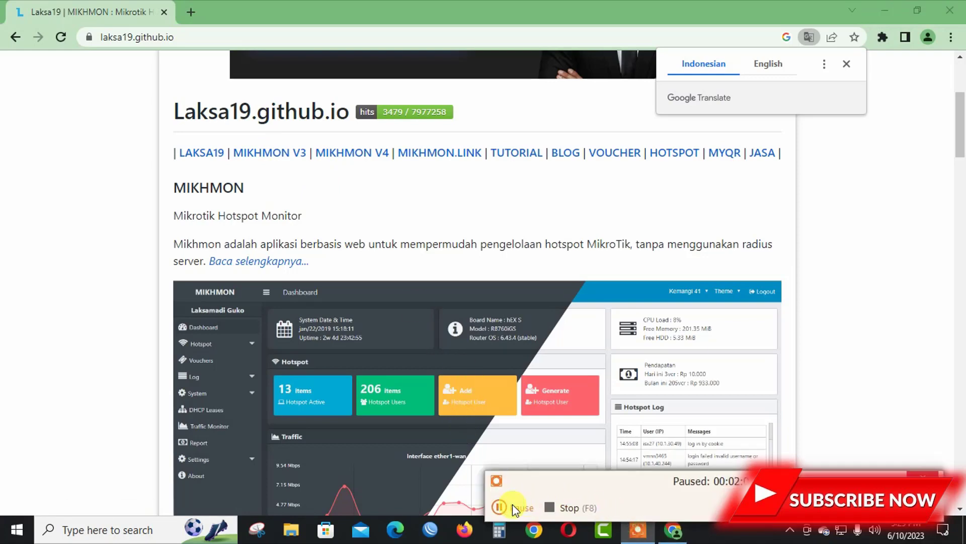
Step: Open the MIKHMON V4 page and review its dashboard preview and the Beta 2.2 and 2.1 release notes
left_click(356, 153)
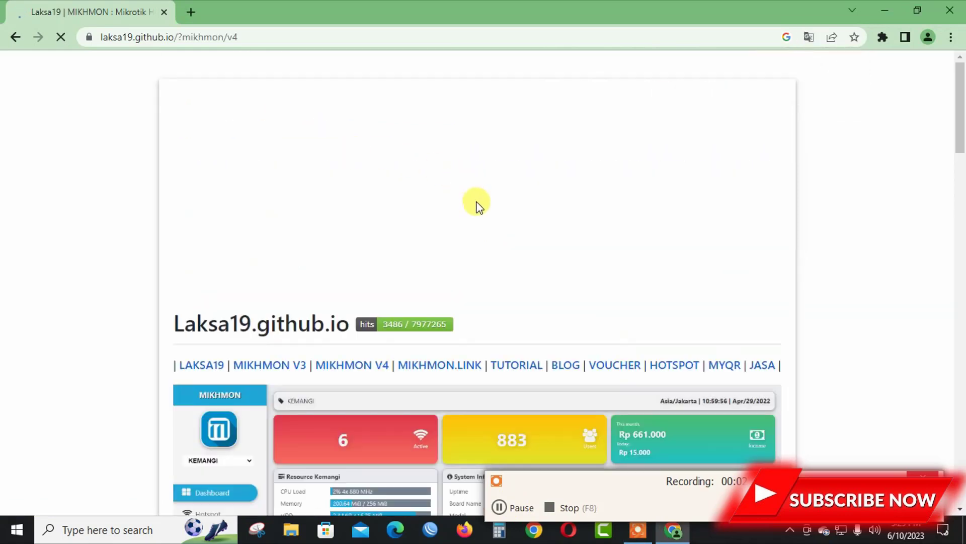
scroll(327, 221, "down", 5)
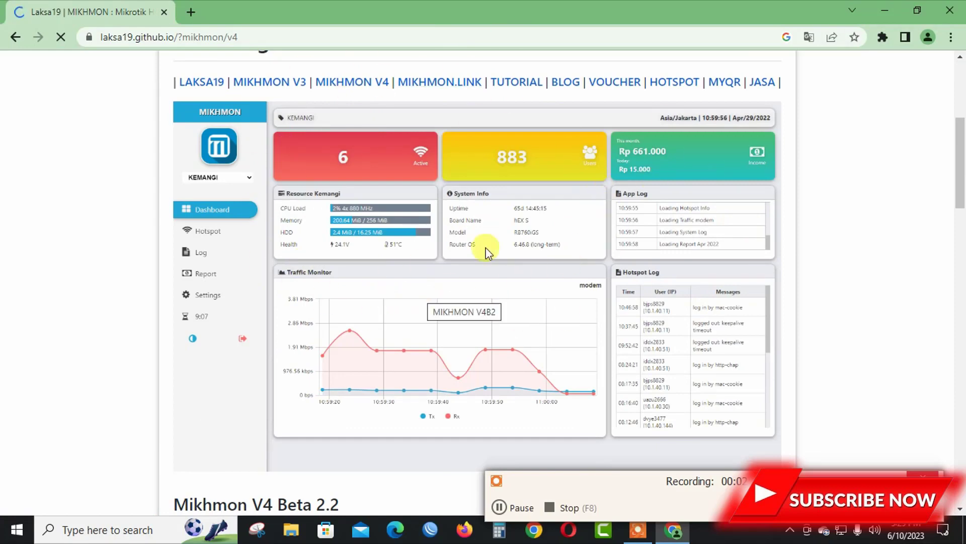
scroll(504, 272, "down", 4)
scroll(541, 265, "down", 10)
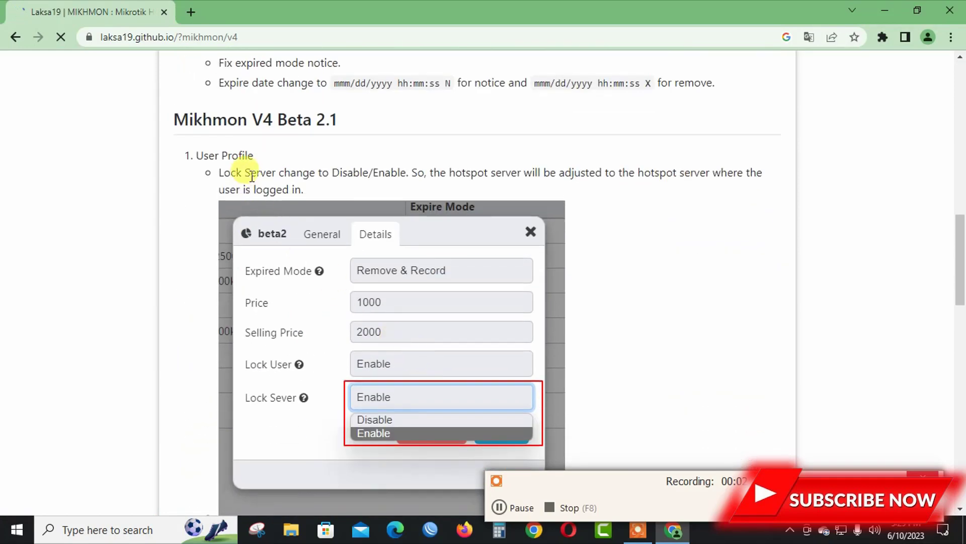
scroll(343, 308, "down", 4)
scroll(342, 310, "up", 20)
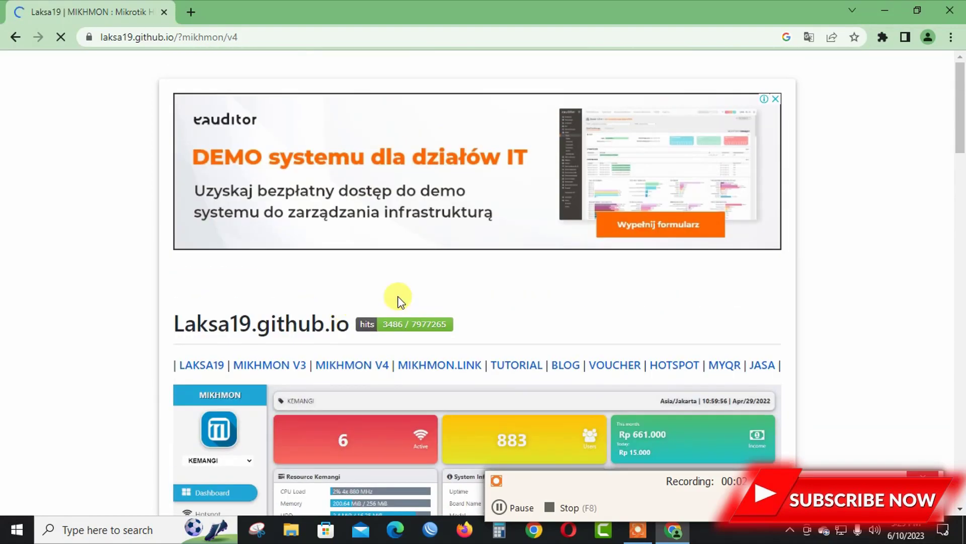
Step: Open the MIKHMON V3 page of the Laksa19 site
left_click(280, 365)
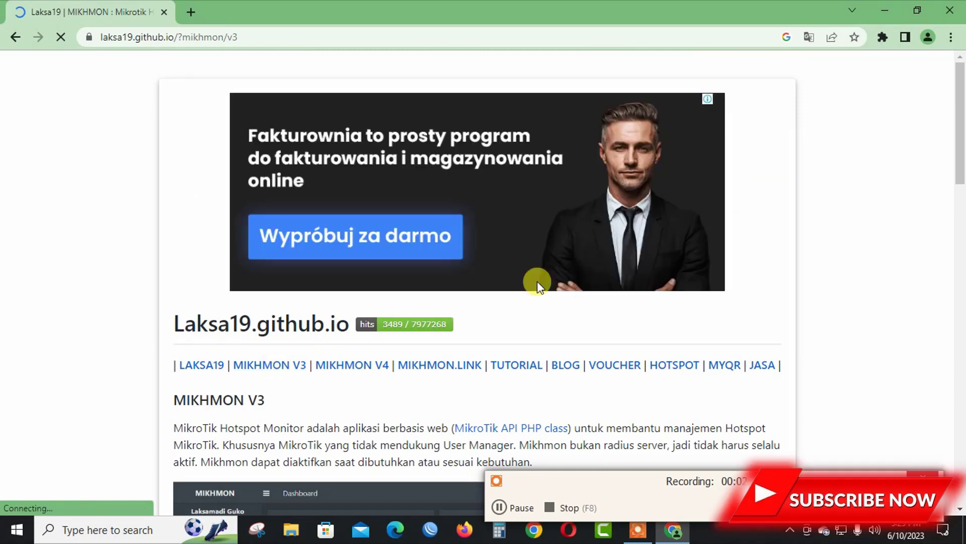
scroll(540, 280, "down", 4)
scroll(322, 201, "up", 1)
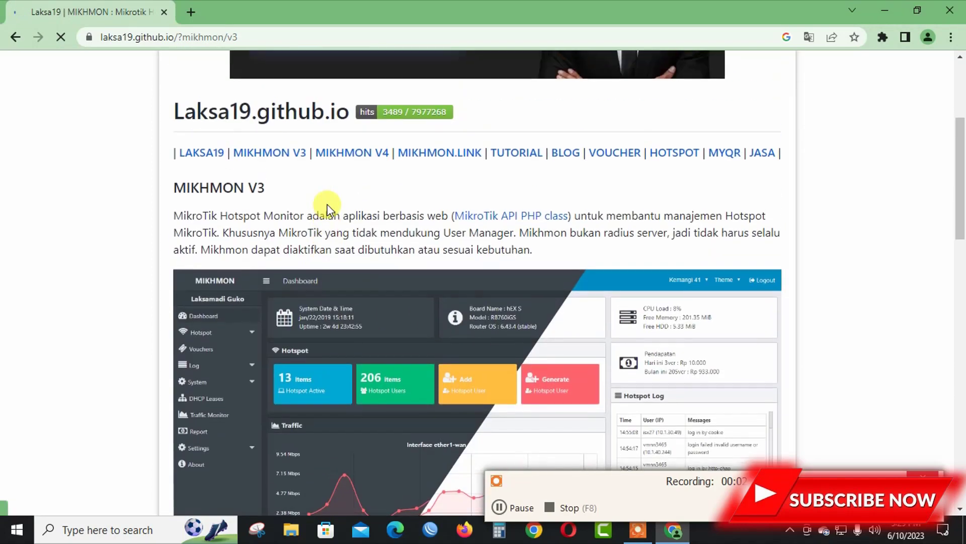
left_click(268, 154)
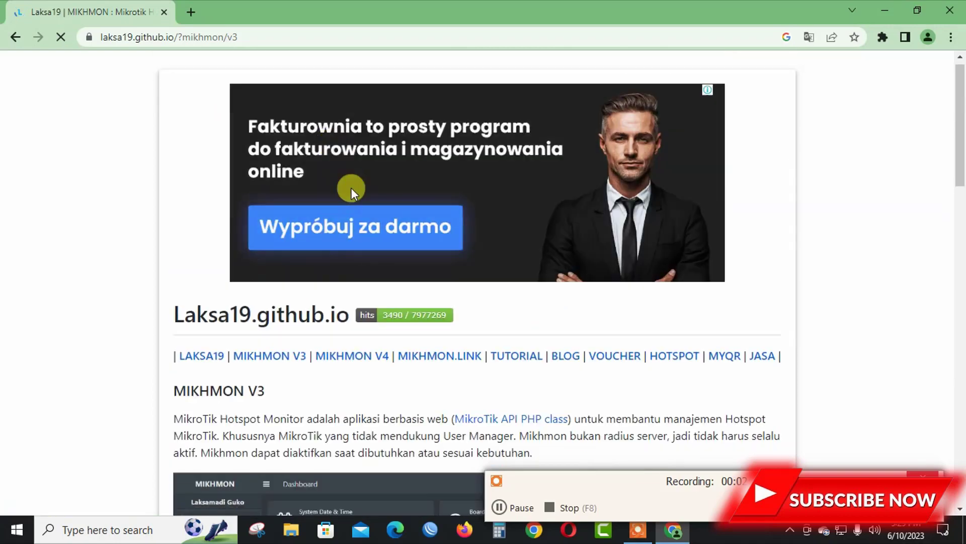
Step: Review the MIKHMON V3 features and minimum requirements, and open its Download Mikhmon V3 page
scroll(351, 188, "down", 10)
scroll(365, 226, "down", 4)
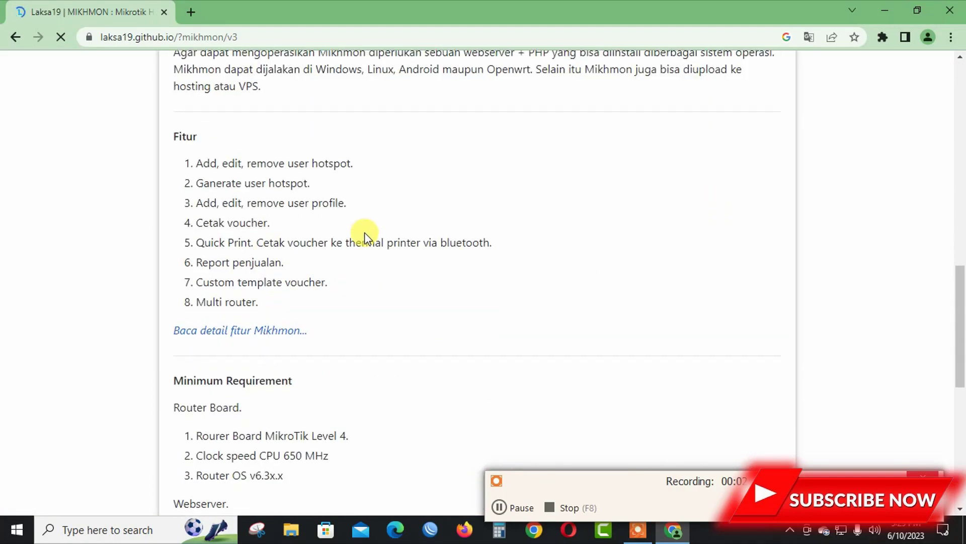
scroll(209, 317, "down", 2)
scroll(201, 328, "down", 5)
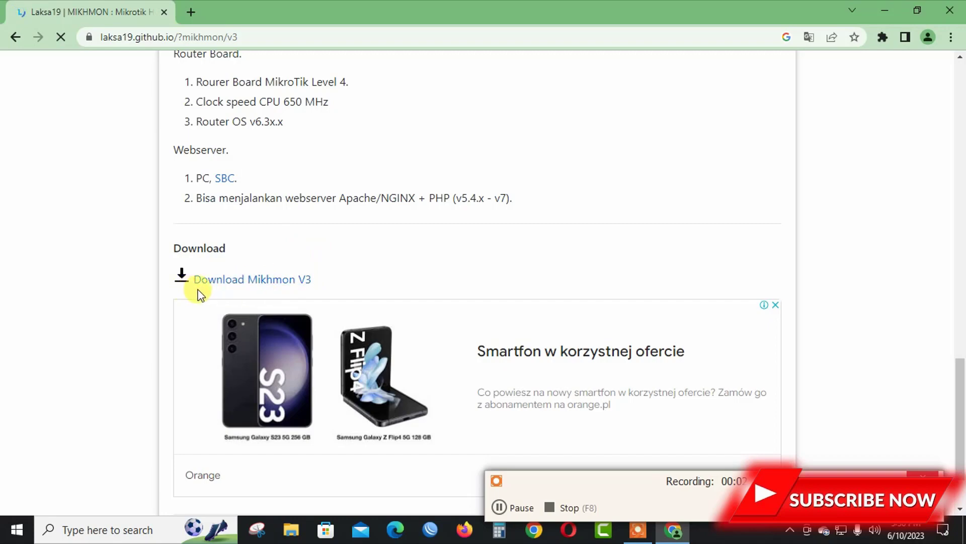
left_click(228, 282)
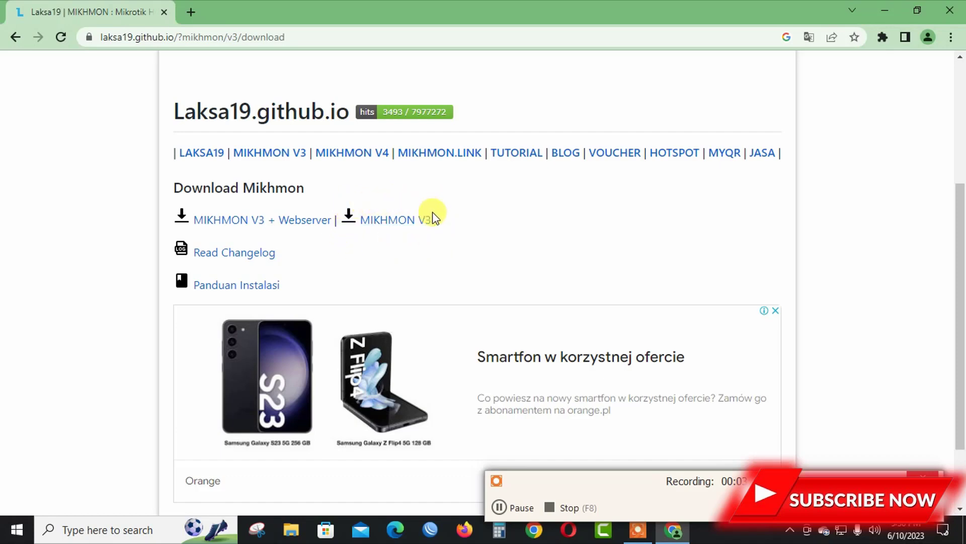
Step: Download the MIKHMON V3 + Webserver package mikhmonv3ws.zip into the EGDownloads folder with an automatic start
left_click(255, 222)
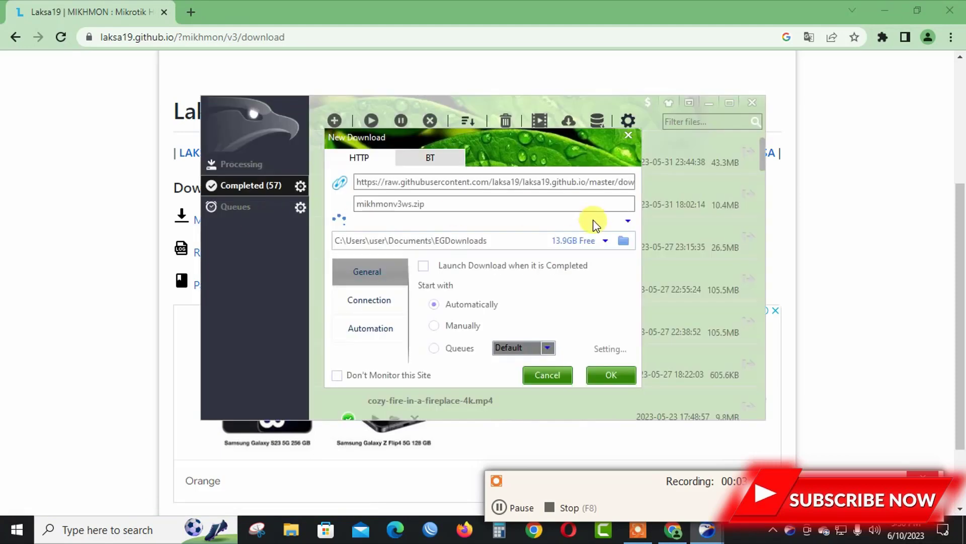
left_click(613, 375)
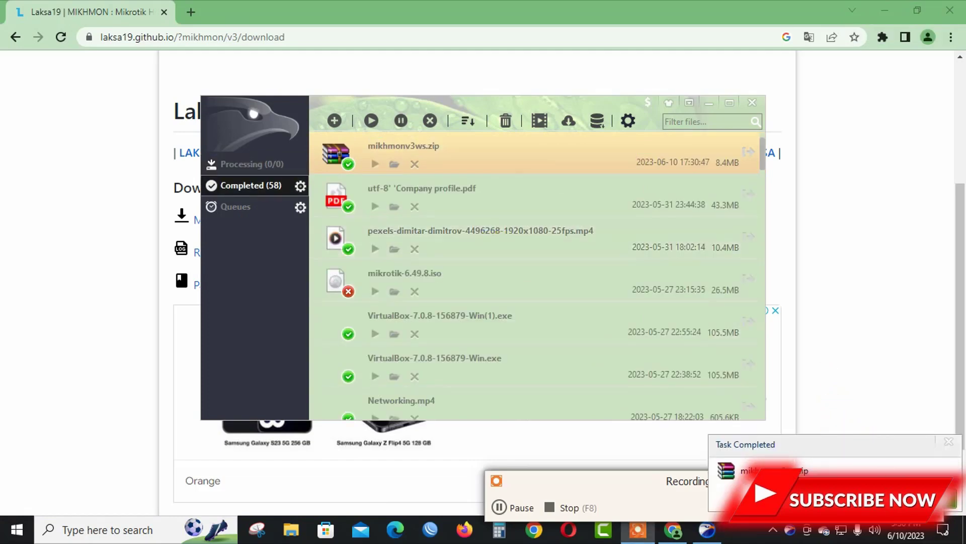
left_click(929, 500)
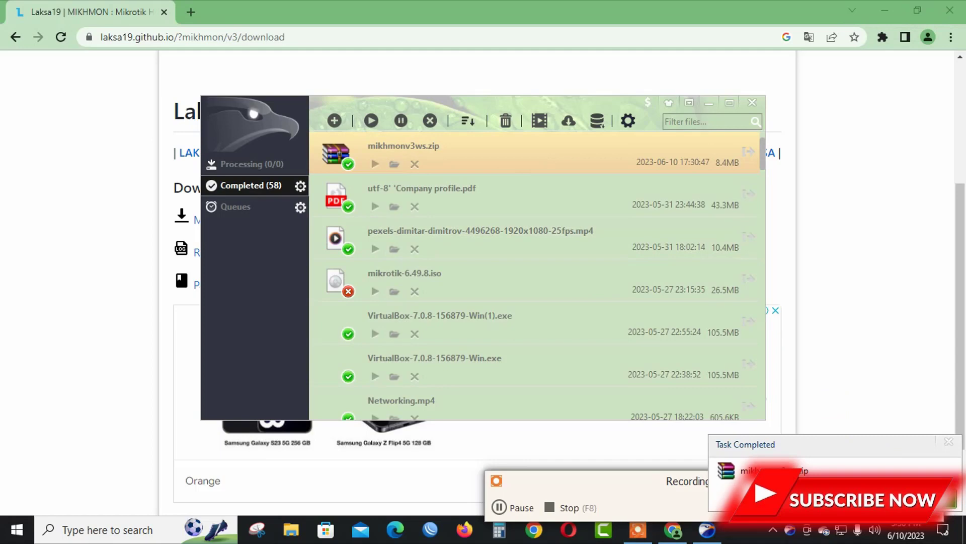